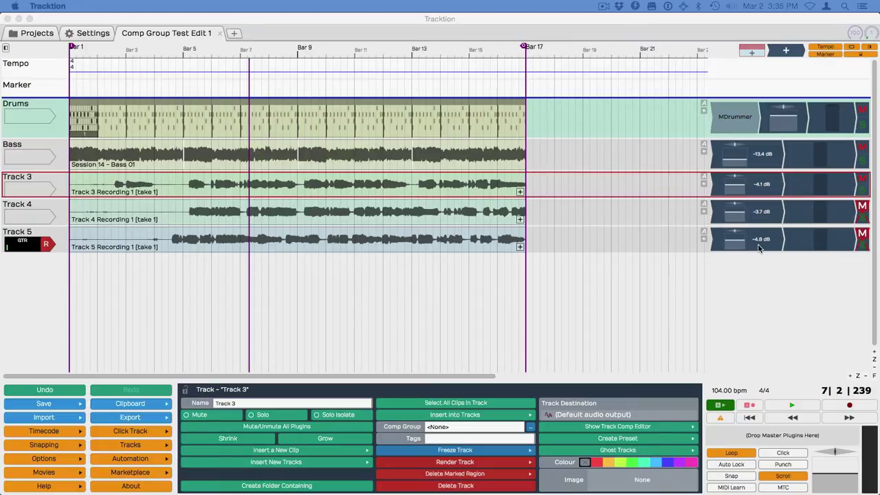
# Rename Track 3 to 'GTR take 1', leaving Track 4's mute state unchanged.
pyautogui.click(863, 216)
pyautogui.click(863, 216)
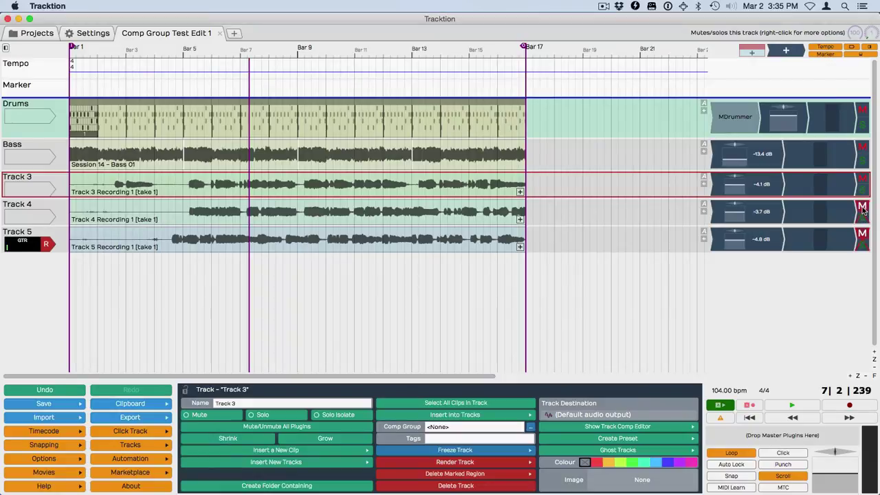
pyautogui.click(20, 179)
pyautogui.write('GTR take')
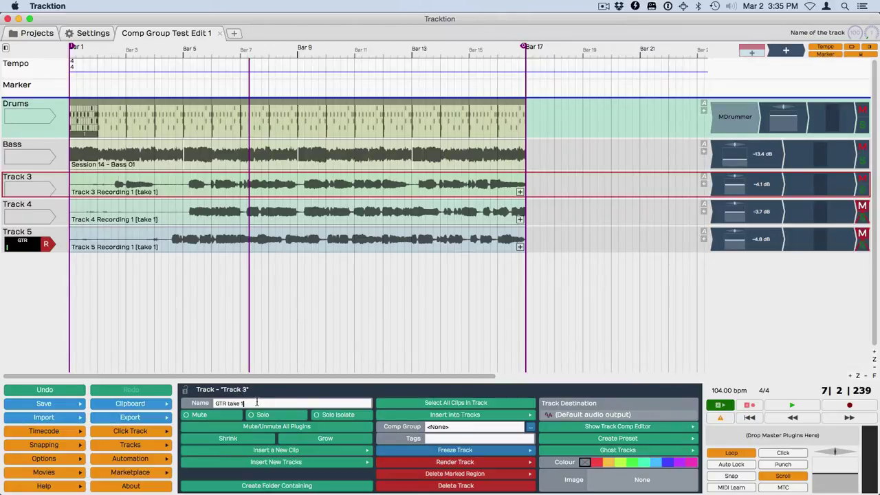
pyautogui.tripleClick(242, 402)
pyautogui.press('super+c')
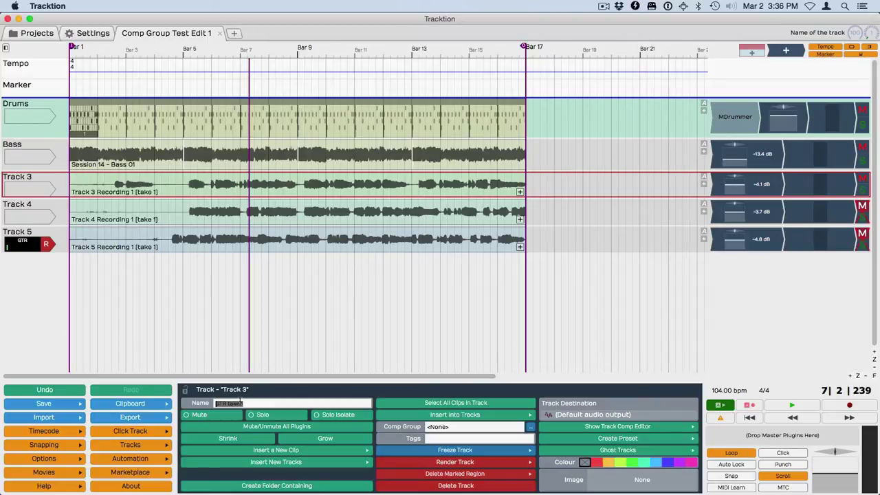
pyautogui.click(27, 204)
# Rename Track 4 to 'GTR take 2' and Track 5 to 'GTR take 3'.
pyautogui.click(28, 205)
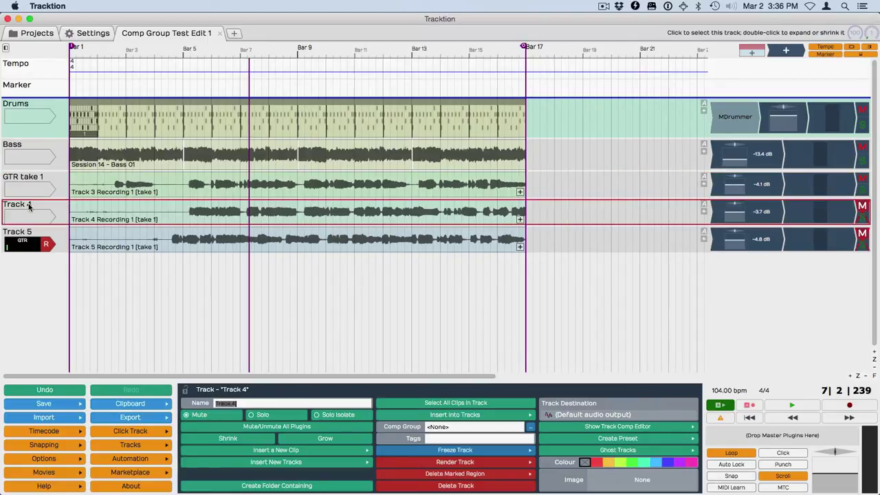
pyautogui.press('super+v')
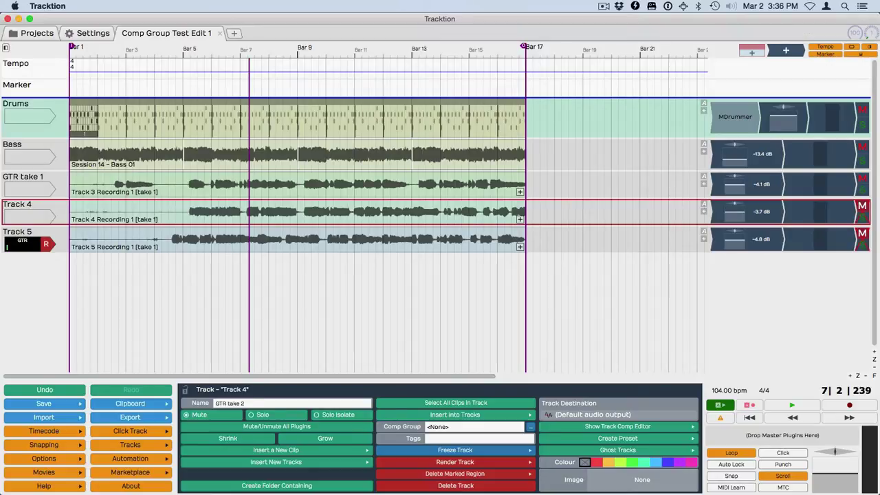
pyautogui.write('2')
pyautogui.click(32, 231)
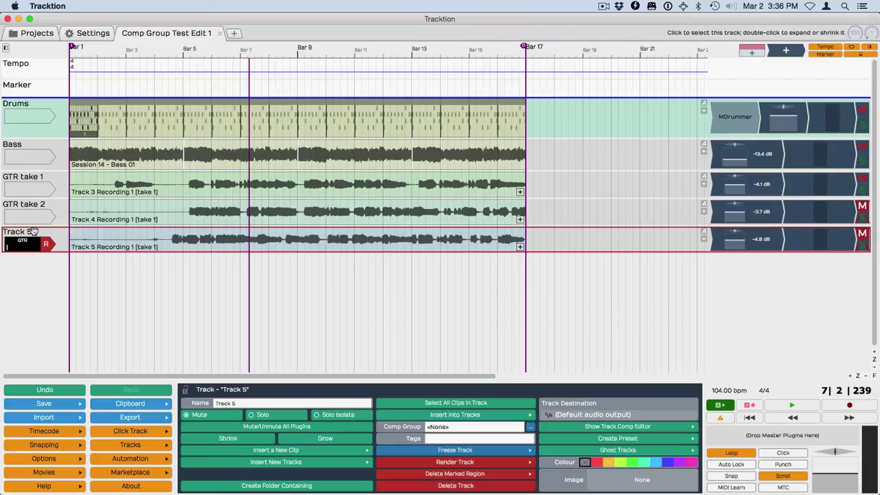
pyautogui.click(34, 233)
pyautogui.write('GTR take 1')
pyautogui.press('Tab')
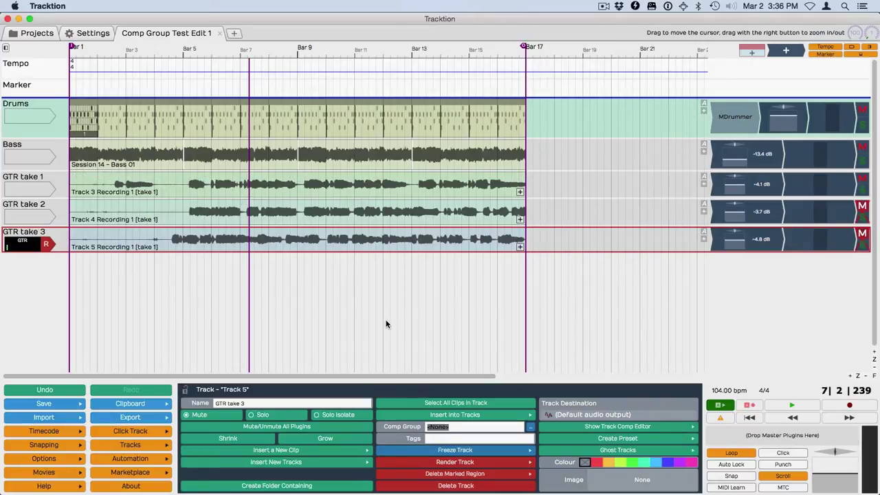
# Select GTR take 1 through 3 and add them to a new comp group named 'Comp Group 2'.
pyautogui.click(26, 180)
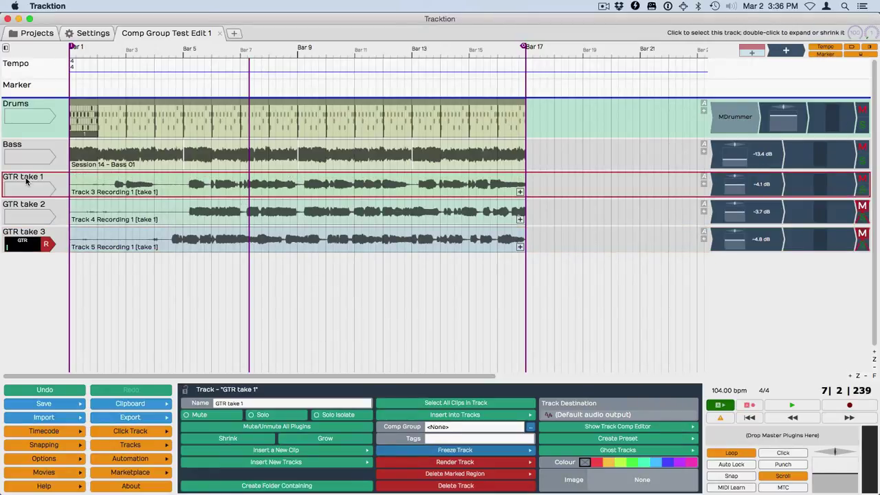
pyautogui.keyDown('shift'); pyautogui.click(30, 234); pyautogui.keyUp('shift')
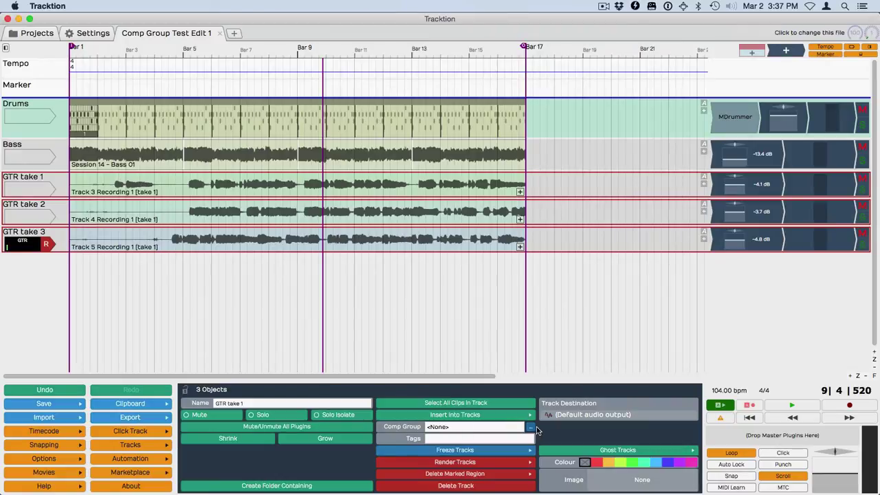
pyautogui.click(531, 428)
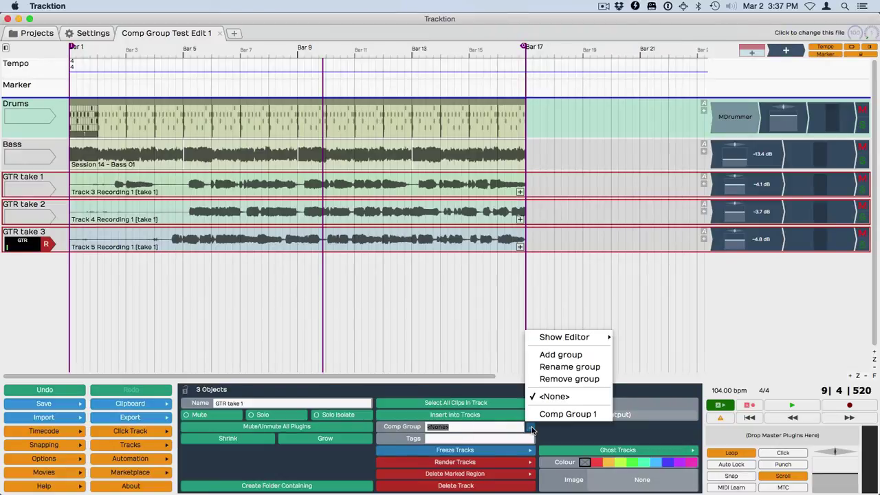
pyautogui.click(558, 355)
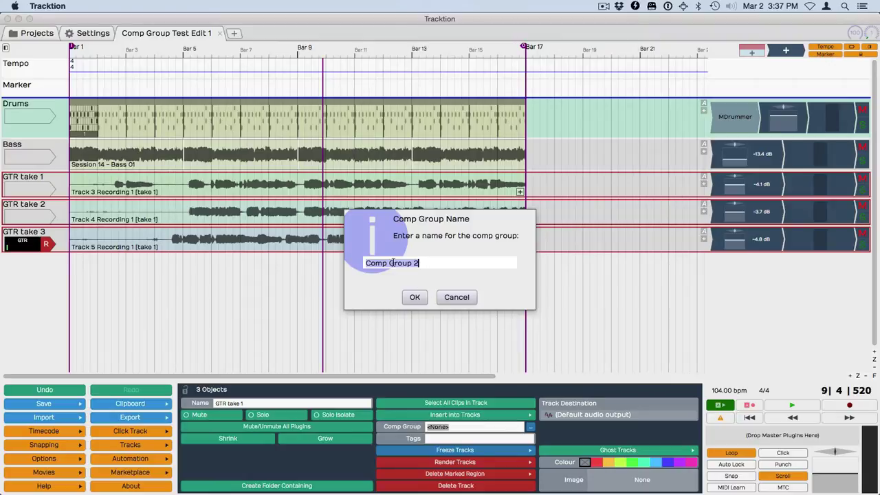
pyautogui.click(425, 265)
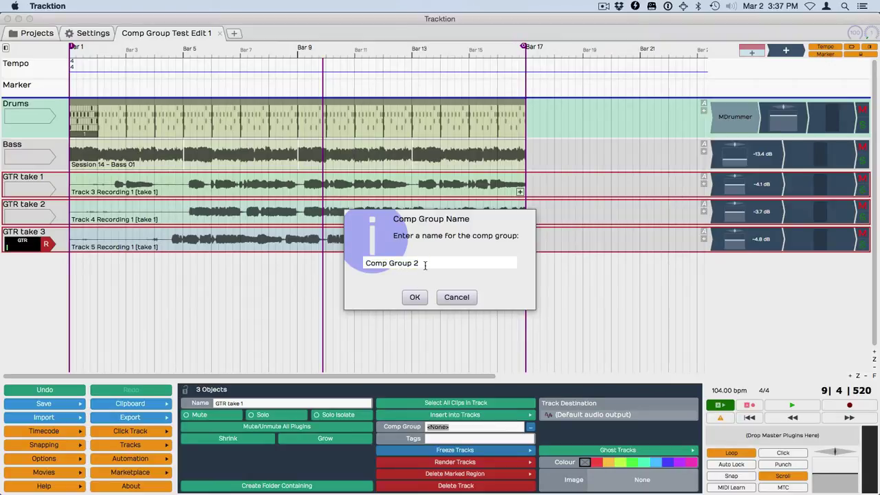
pyautogui.click(413, 299)
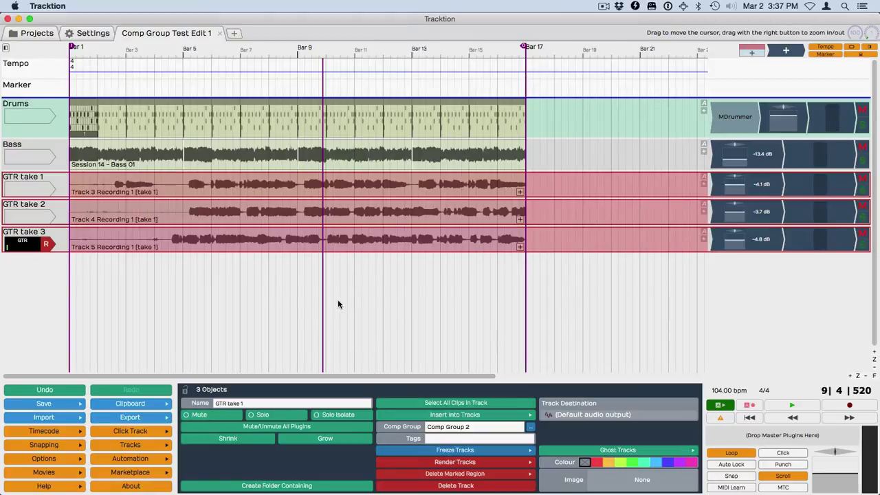
# Comp take 2 for bars 5–9, take 3 for bars 9–13, take 1 from bar 13; playhead before bar 5.
pyautogui.moveTo(324, 246); pyautogui.dragTo(435, 253)
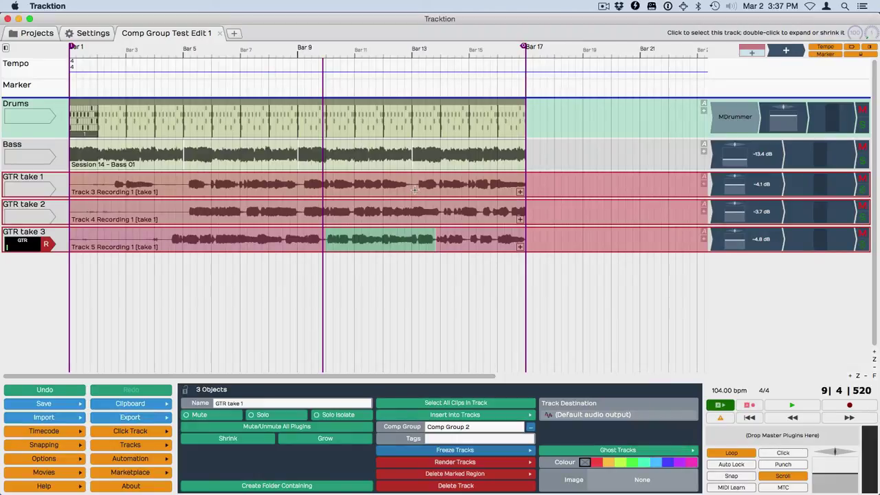
pyautogui.moveTo(416, 187); pyautogui.dragTo(519, 192)
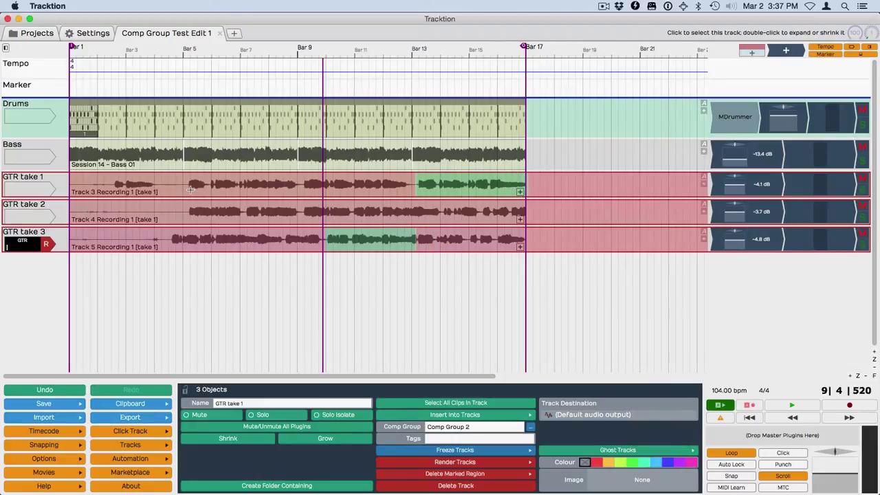
pyautogui.moveTo(183, 191); pyautogui.dragTo(250, 192)
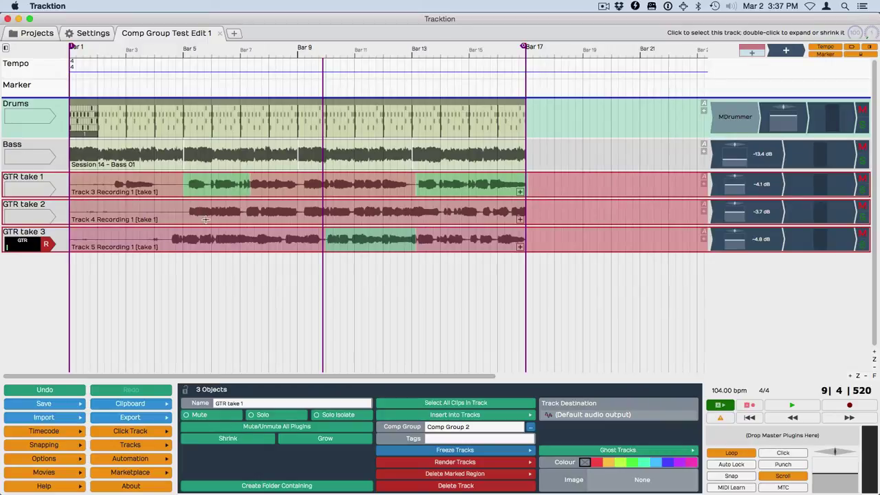
pyautogui.moveTo(186, 216); pyautogui.dragTo(300, 224)
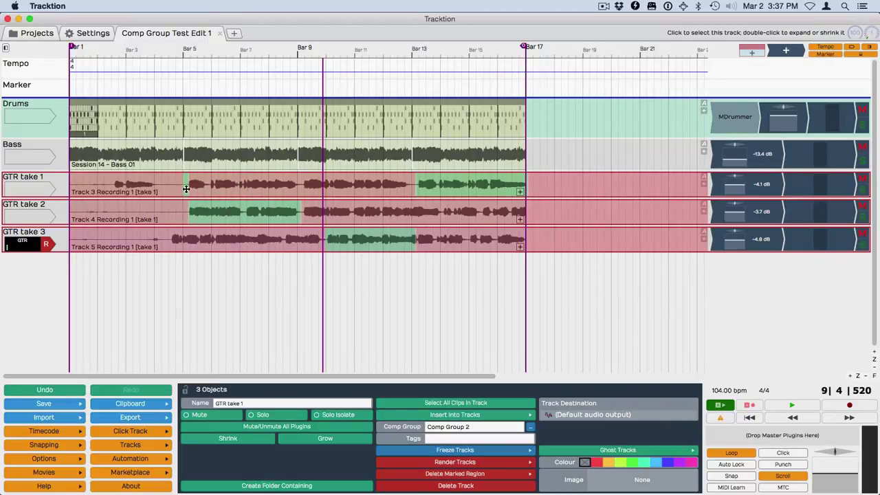
pyautogui.moveTo(186, 189); pyautogui.dragTo(182, 190)
pyautogui.click(176, 291)
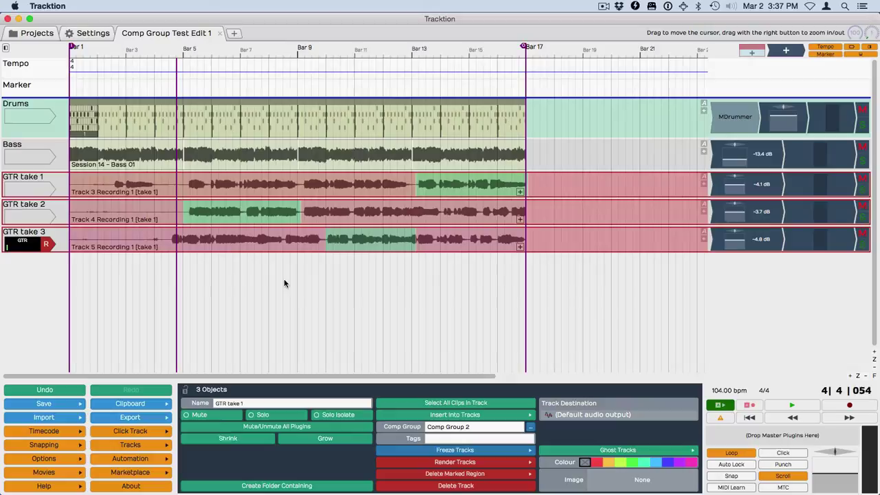
pyautogui.click(252, 281)
pyautogui.press('space')
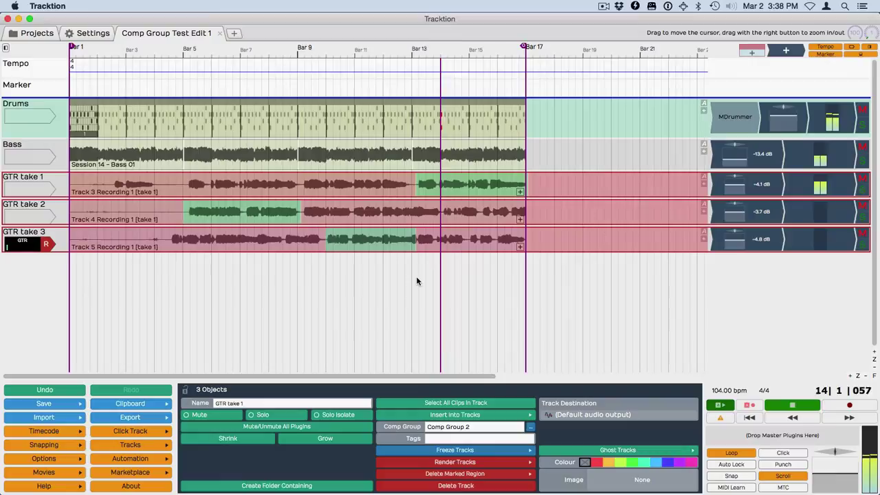
pyautogui.press('space')
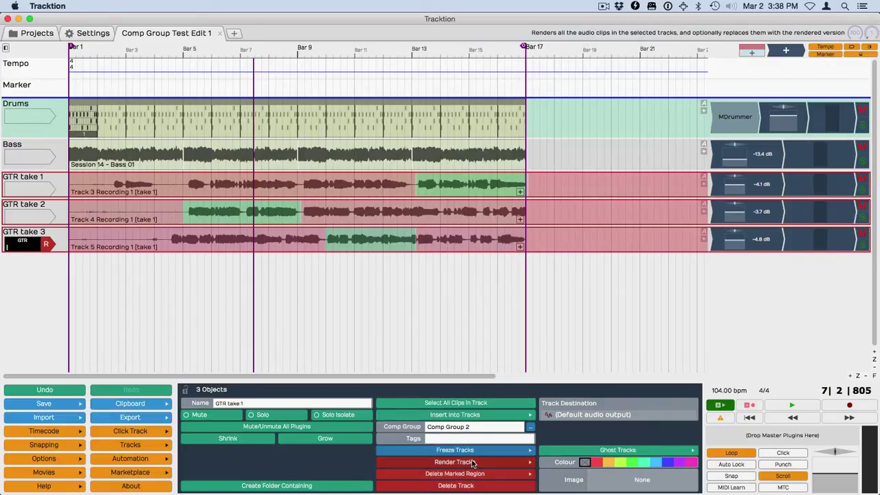
# Render the comped guitar takes in mono, Stereo unticked, onto a new Rendered tracks track.
pyautogui.click(471, 462)
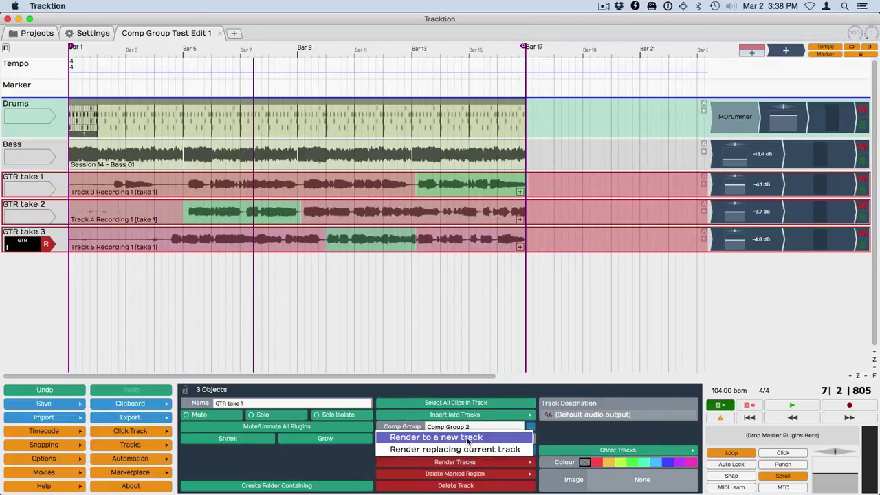
pyautogui.click(465, 437)
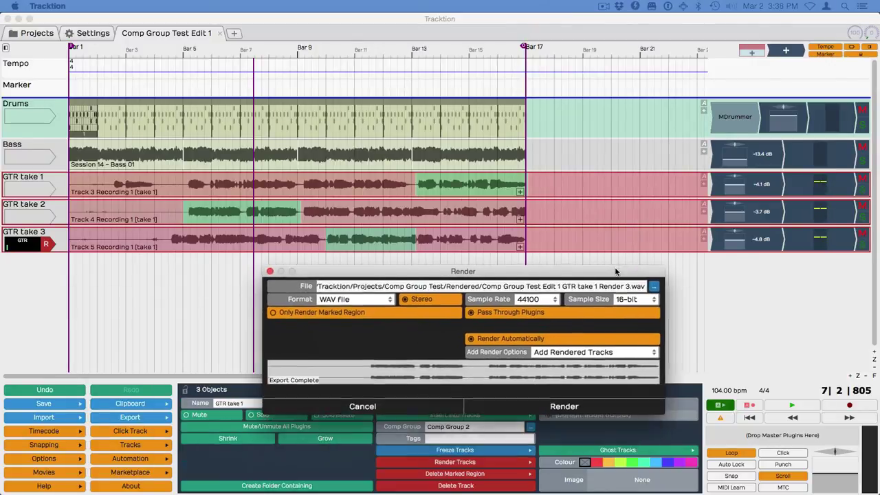
pyautogui.moveTo(617, 272); pyautogui.dragTo(633, 273)
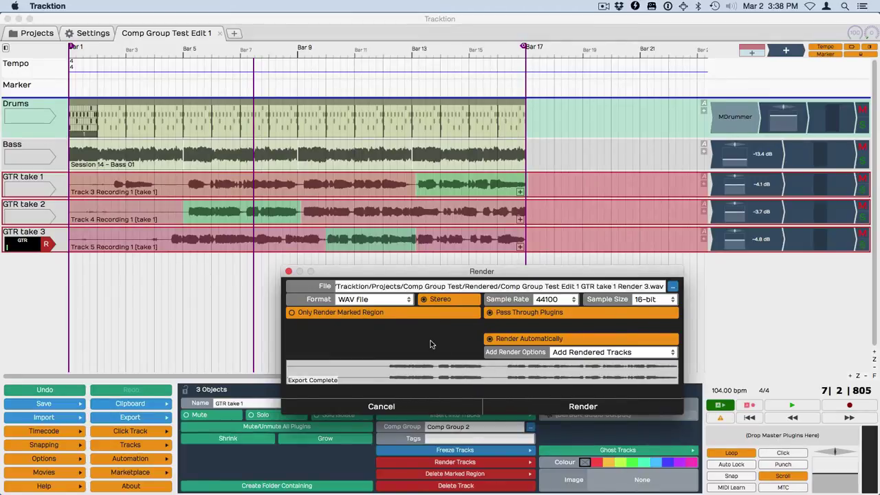
pyautogui.click(425, 300)
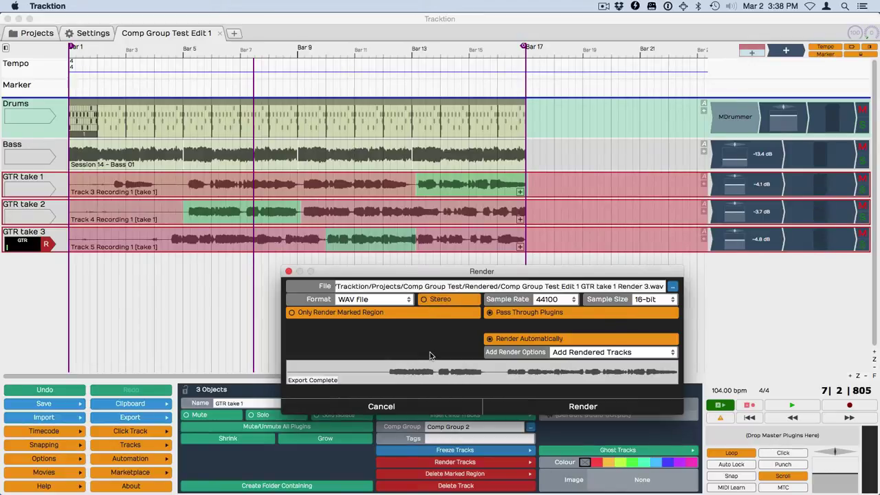
pyautogui.click(569, 408)
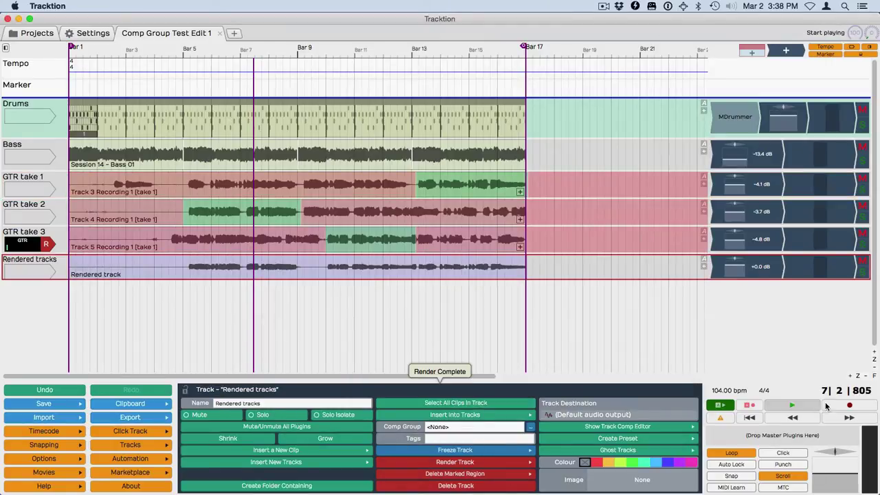
pyautogui.click(861, 274)
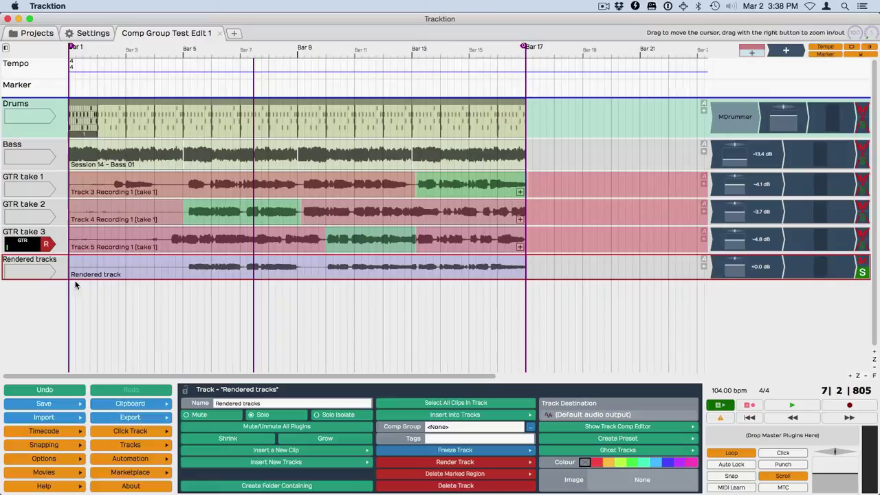
# During playback, set the Rendered tracks fader to -7.2 dB and the Bass fader to -5.6 dB.
pyautogui.click(200, 154)
pyautogui.press('space')
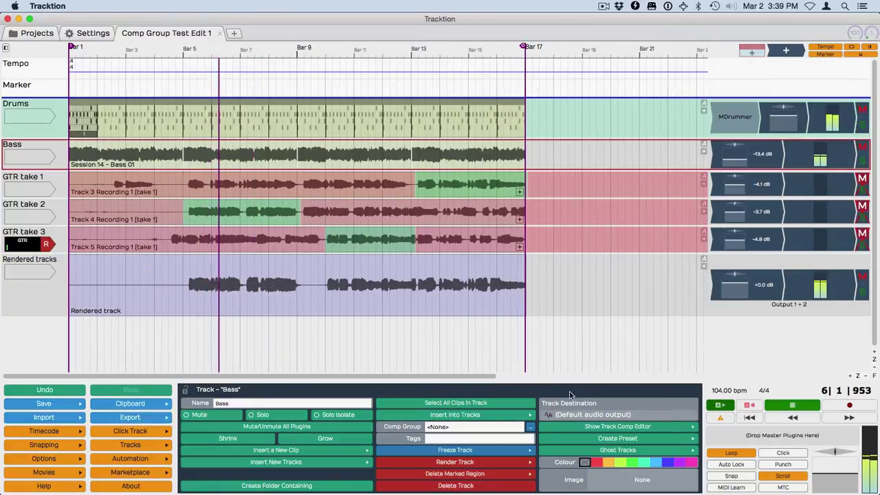
pyautogui.moveTo(734, 285); pyautogui.dragTo(735, 316)
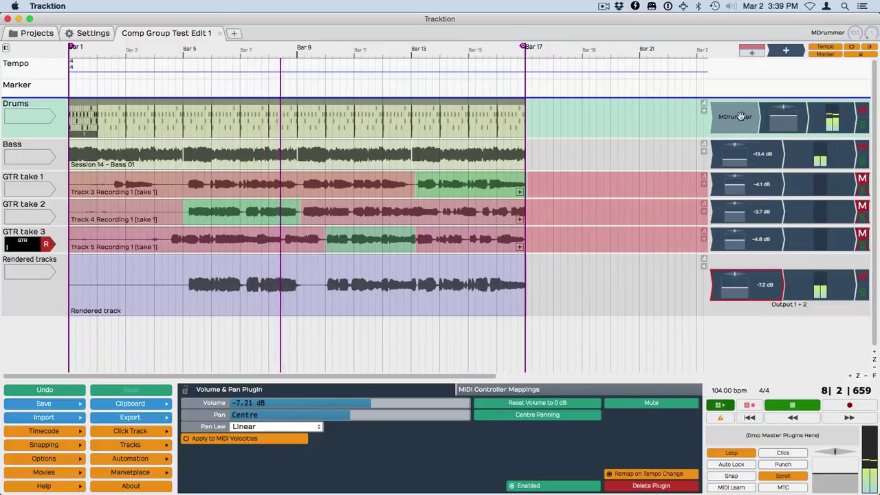
pyautogui.moveTo(784, 117); pyautogui.dragTo(783, 99)
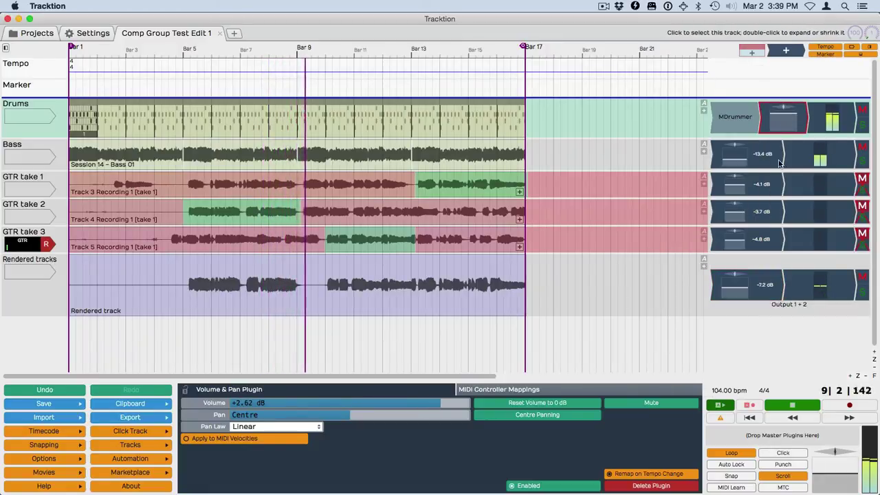
pyautogui.click(743, 158)
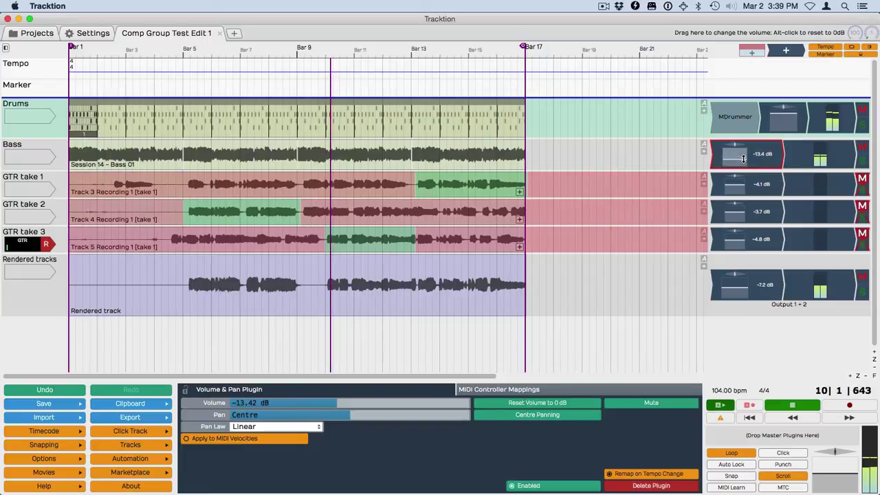
pyautogui.moveTo(743, 159); pyautogui.dragTo(733, 136)
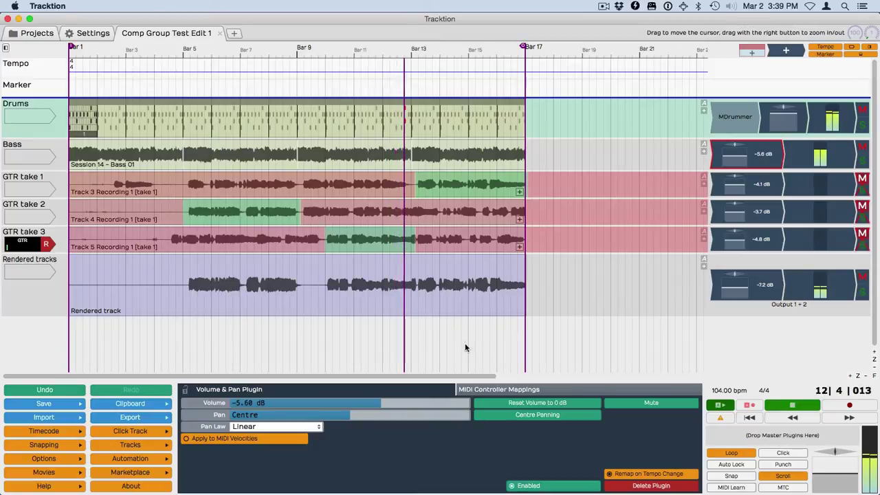
# Stop playback and select the GTR take 1 through GTR take 3 tracks.
pyautogui.press('space')
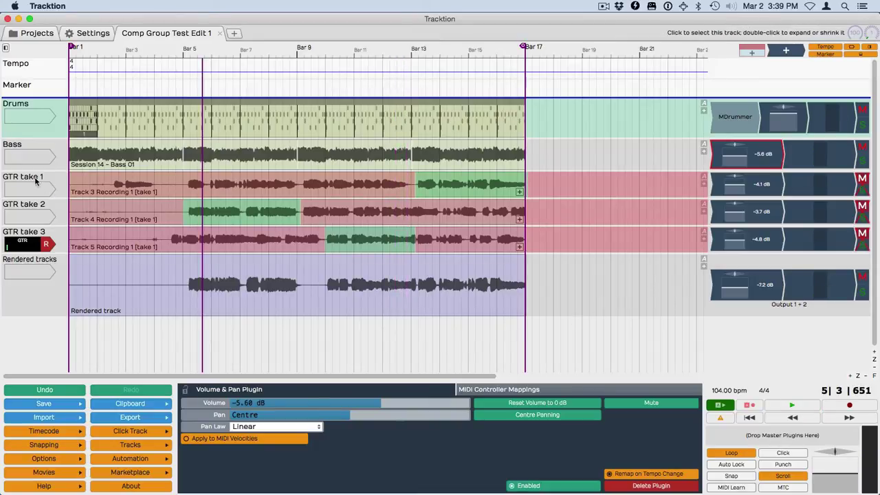
pyautogui.click(36, 181)
pyautogui.keyDown('shift'); pyautogui.click(32, 234); pyautogui.keyUp('shift')
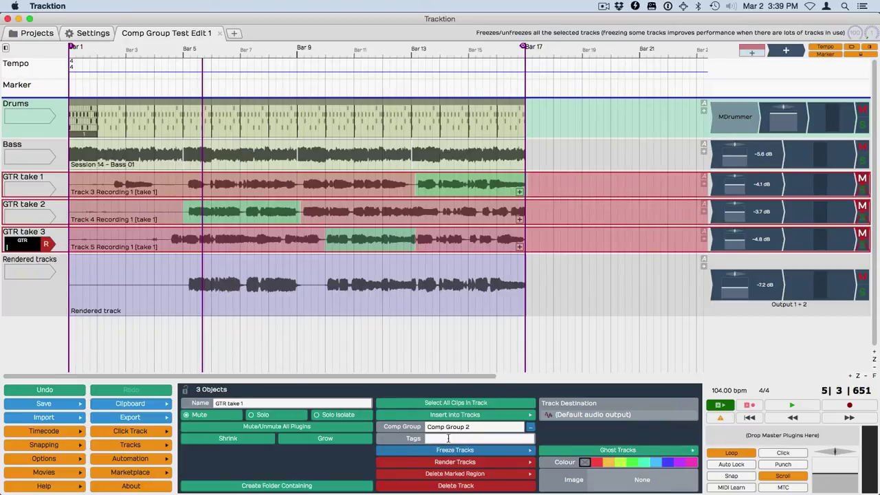
pyautogui.click(530, 427)
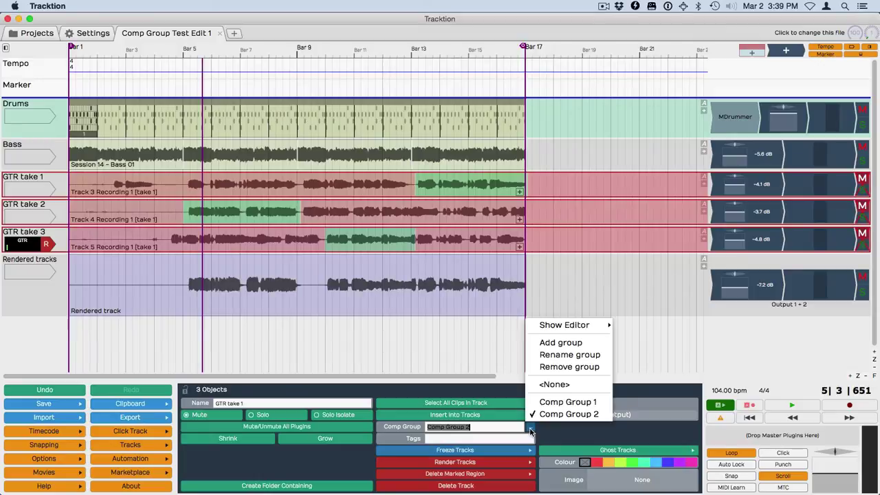
pyautogui.moveTo(575, 327)
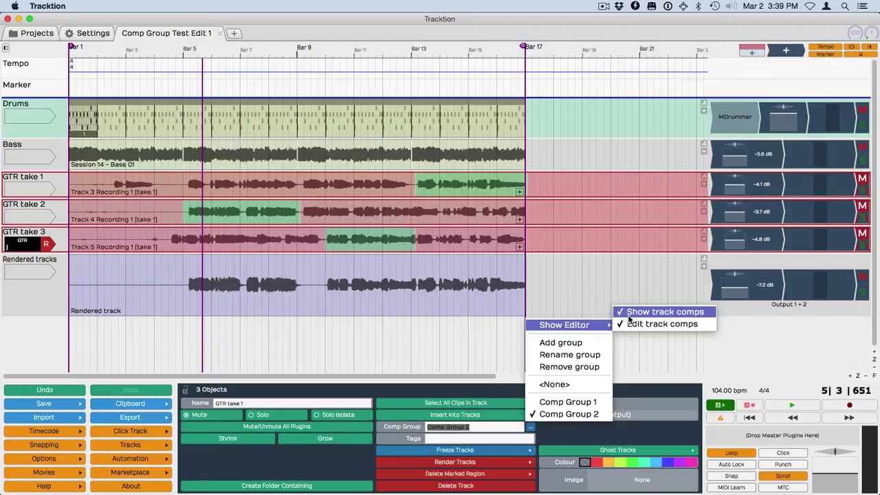
pyautogui.click(630, 325)
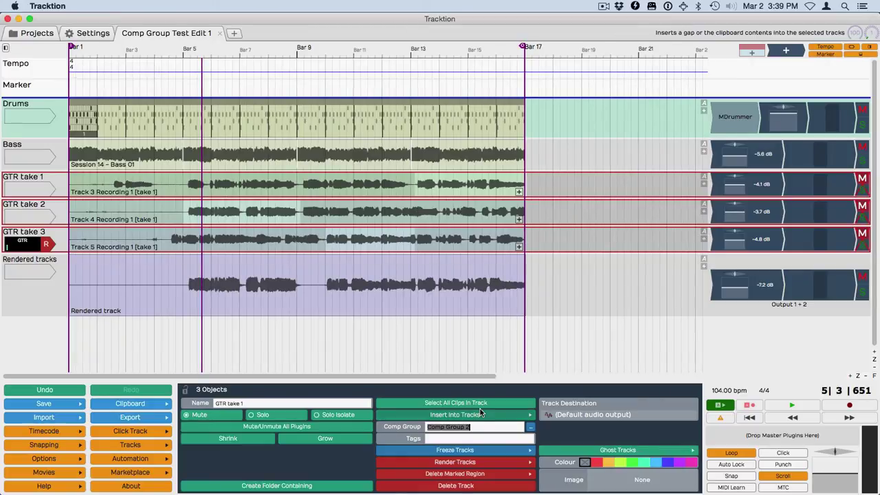
pyautogui.click(530, 427)
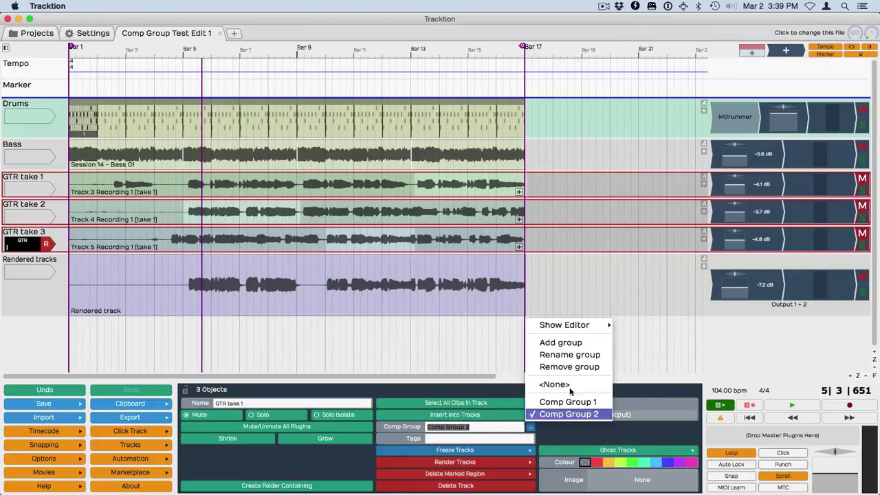
pyautogui.click(627, 314)
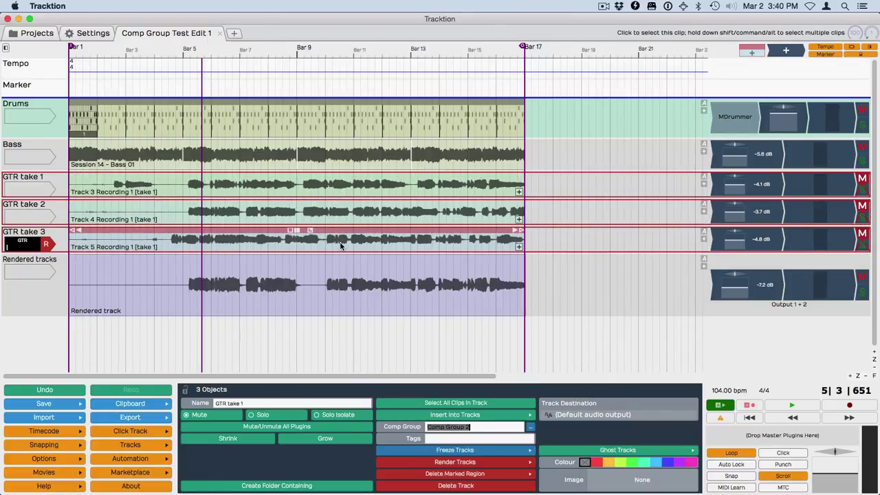
pyautogui.click(530, 426)
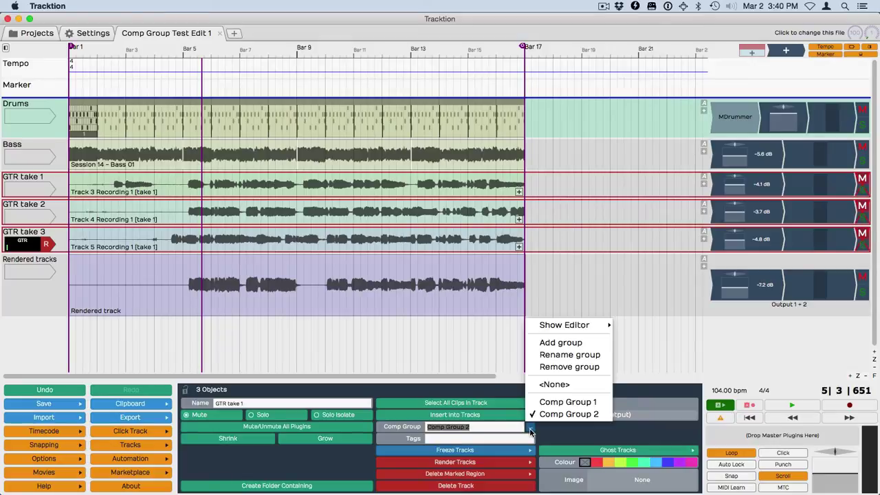
pyautogui.moveTo(590, 331)
pyautogui.click(661, 311)
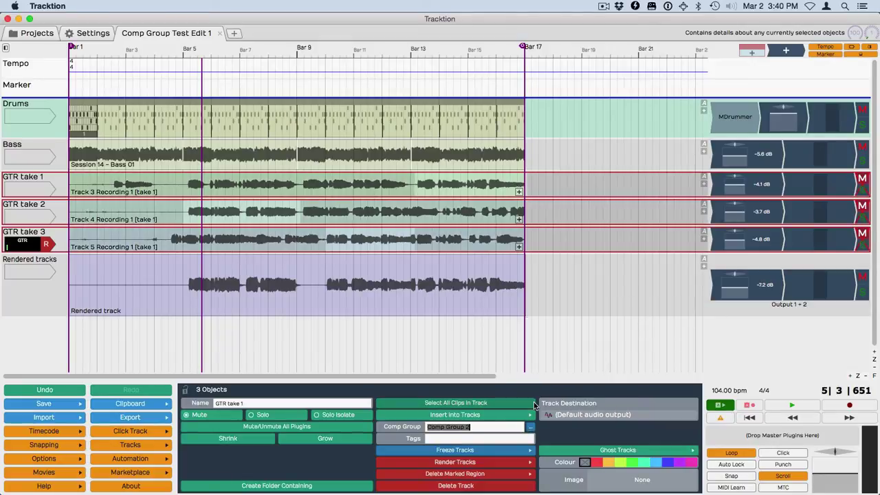
pyautogui.click(531, 428)
pyautogui.moveTo(578, 328)
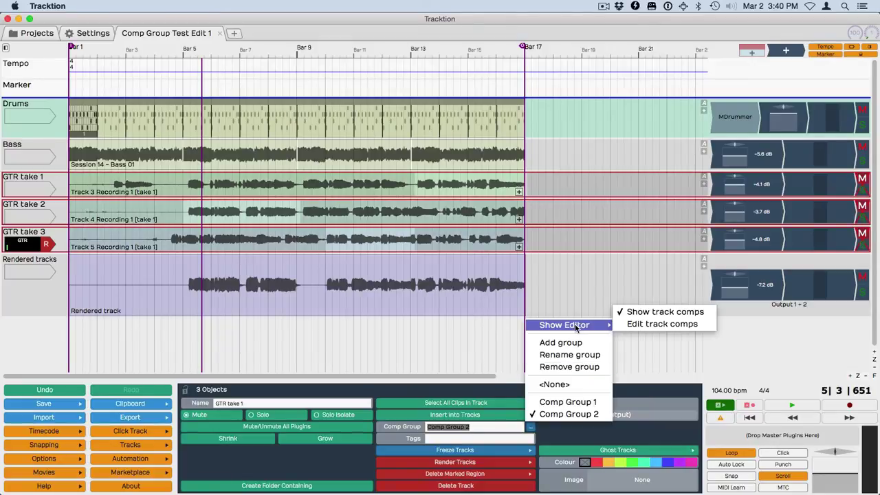
pyautogui.click(616, 325)
# Move the playhead to bar 7, select only GTR take 1, and enable Edit track comps.
pyautogui.click(241, 326)
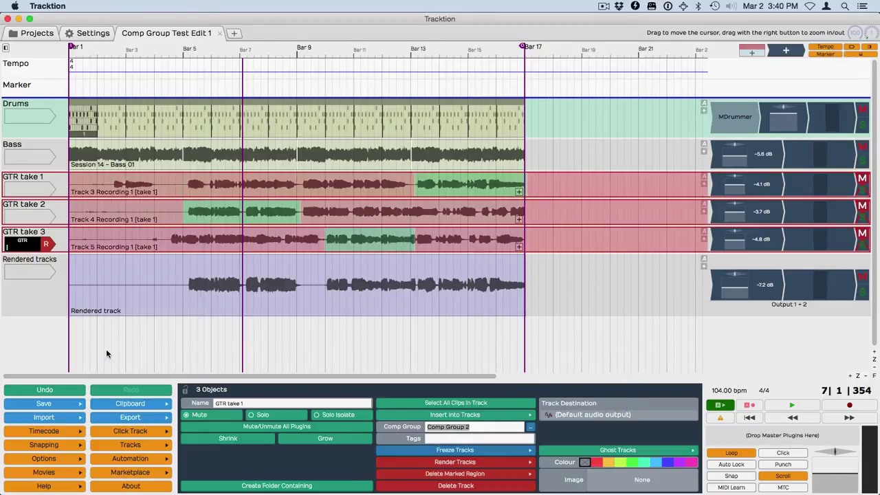
pyautogui.click(24, 177)
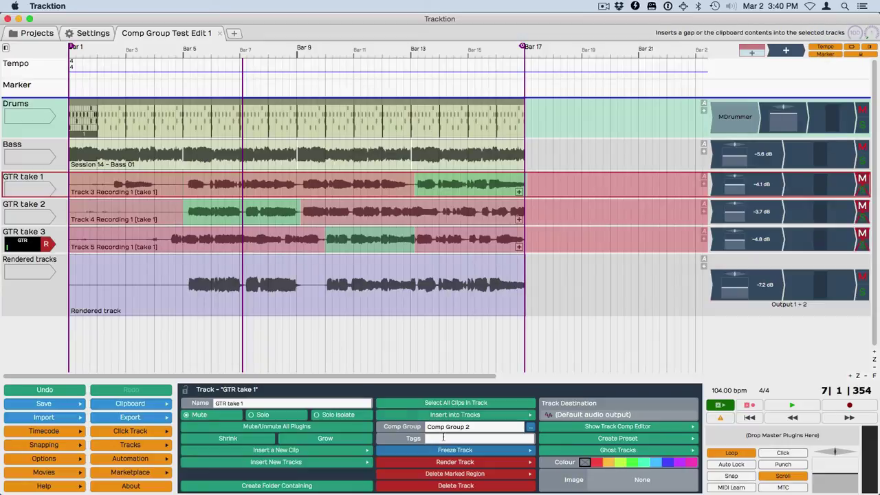
pyautogui.click(529, 428)
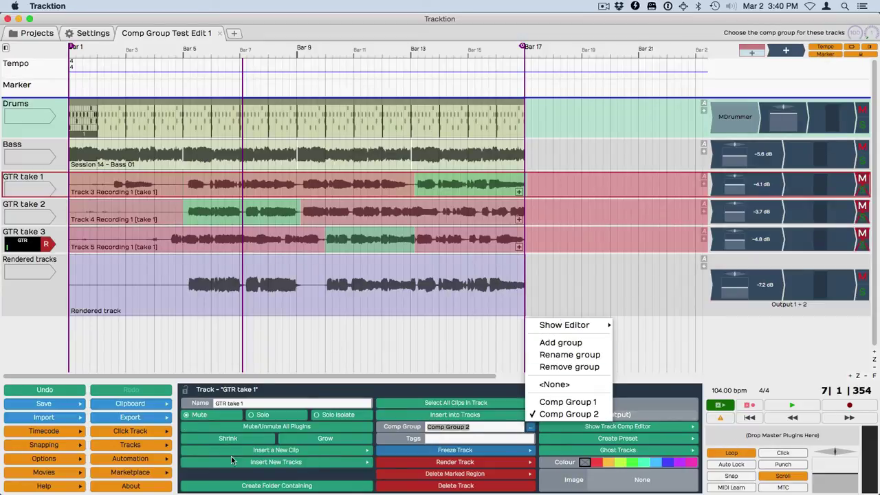
pyautogui.click(31, 344)
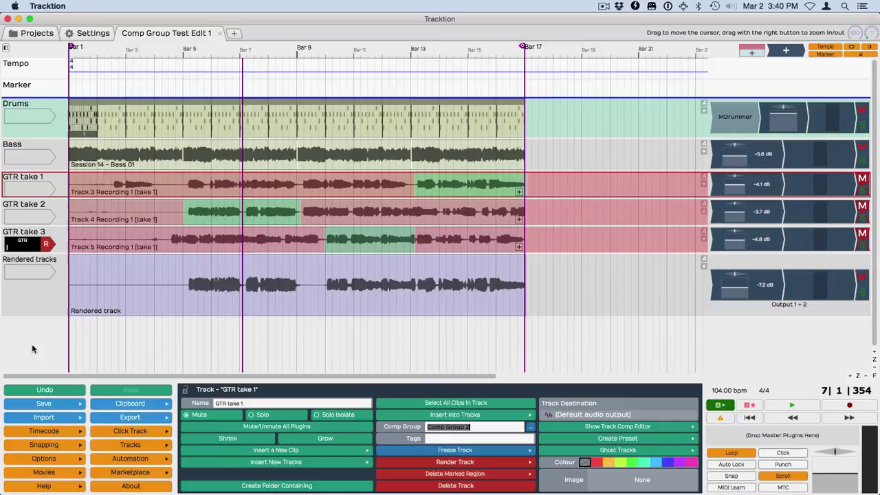
pyautogui.click(591, 426)
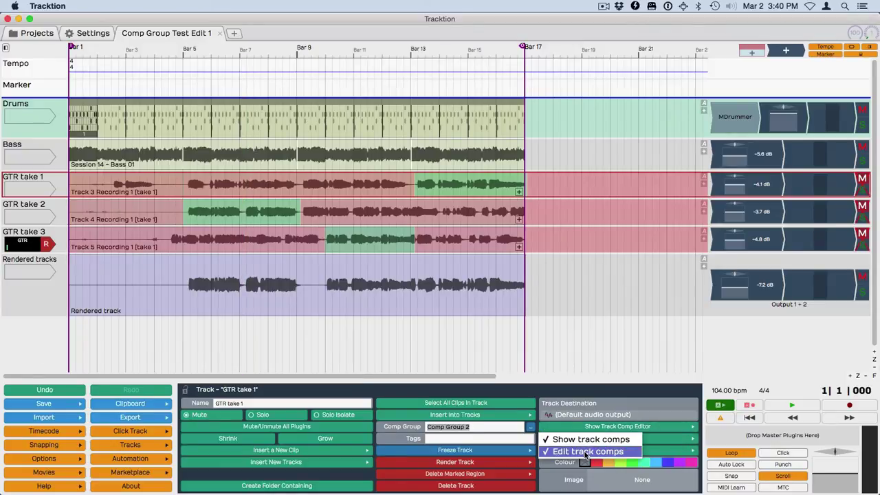
pyautogui.click(583, 452)
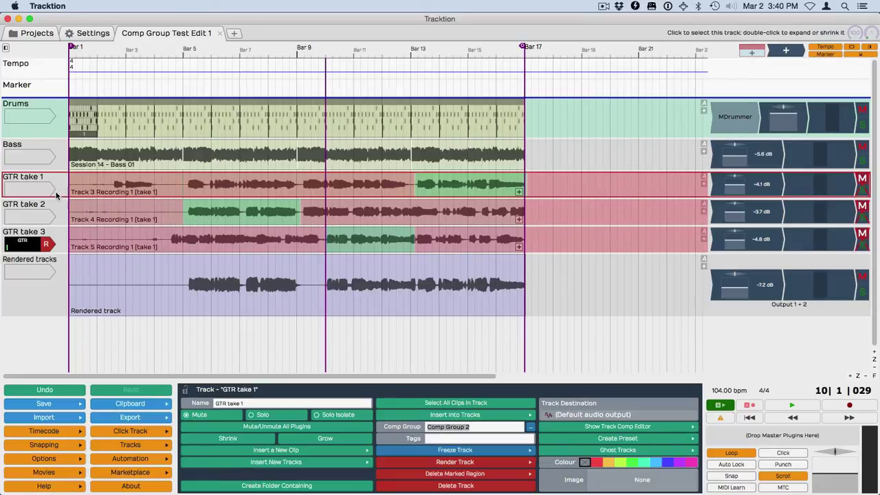
# Put GTR take 1, 2 and 3 into a new folder track, Folder 1.
pyautogui.keyDown('shift'); pyautogui.click(45, 232); pyautogui.keyUp('shift')
pyautogui.rightClick(45, 233)
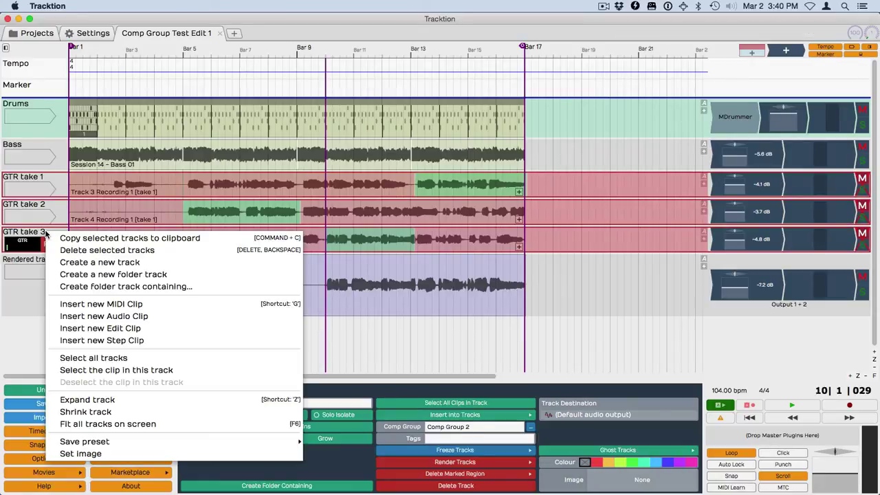
pyautogui.click(88, 286)
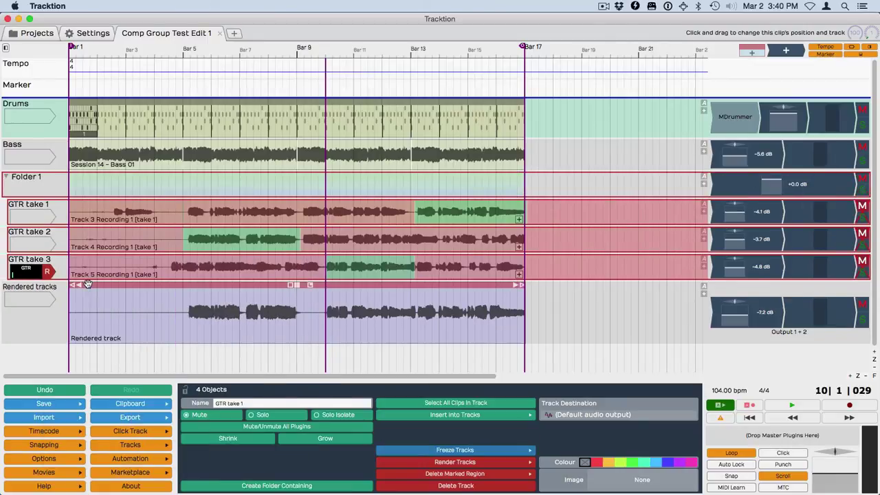
# Return the playhead to the start and check the takes' Comp Group setting.
pyautogui.press('Home')
pyautogui.click(42, 213)
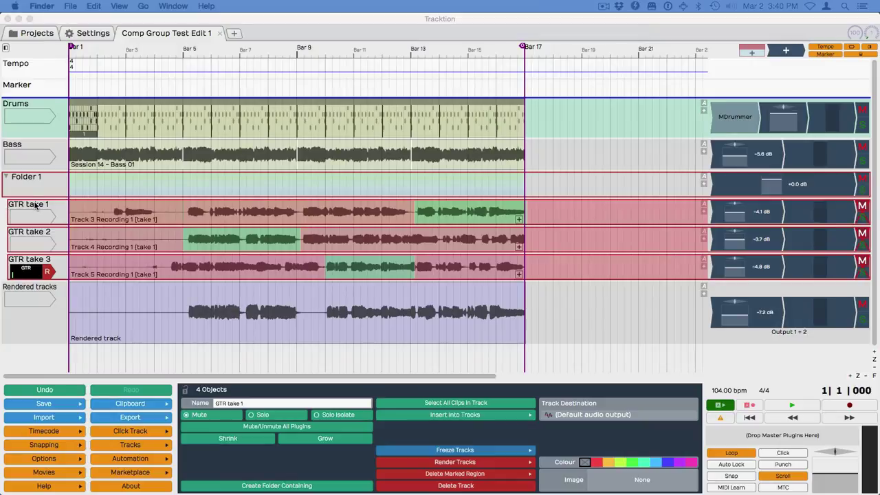
pyautogui.click(35, 207)
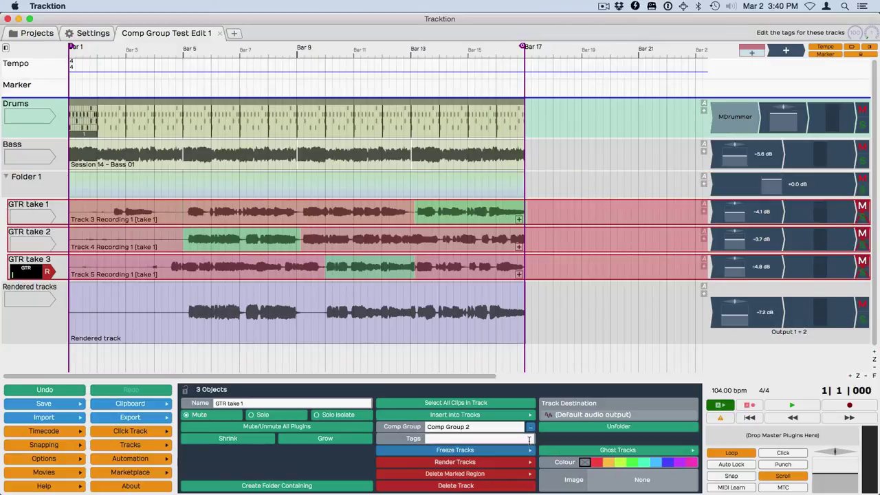
pyautogui.click(530, 429)
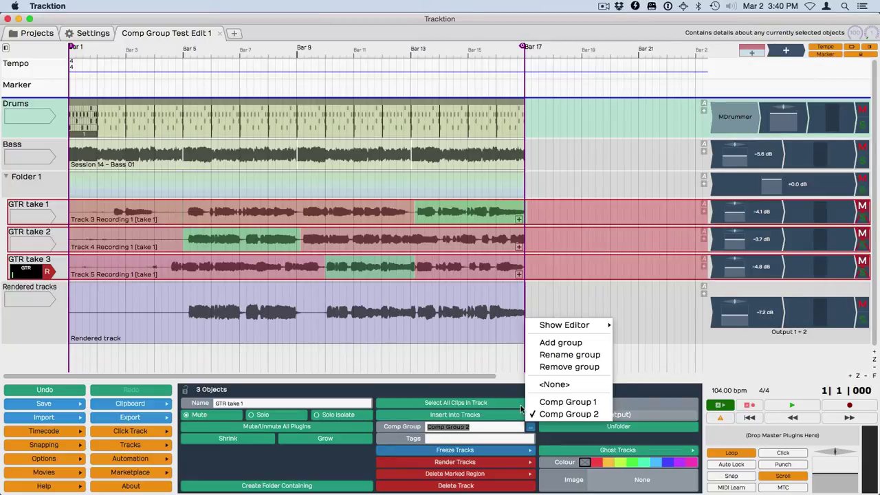
pyautogui.moveTo(570, 328)
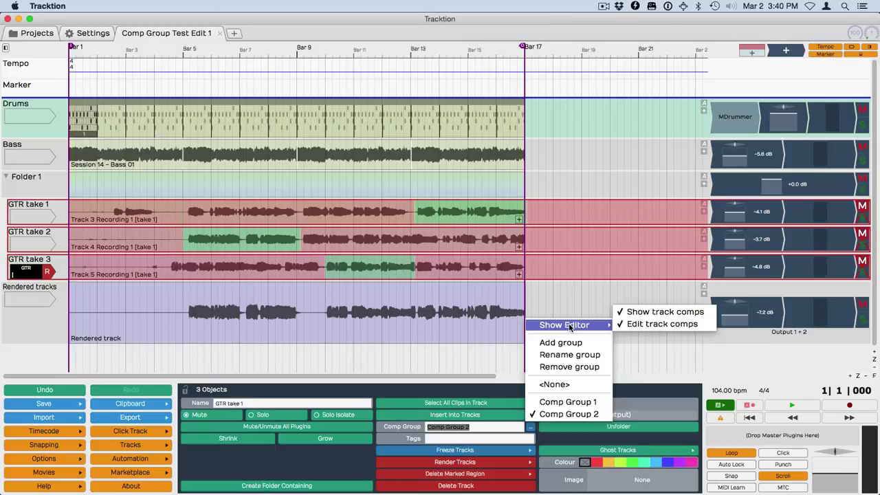
# Select GTR take 1, shift take 2's comp section later, and give take 1 bars 3–5.
pyautogui.click(277, 364)
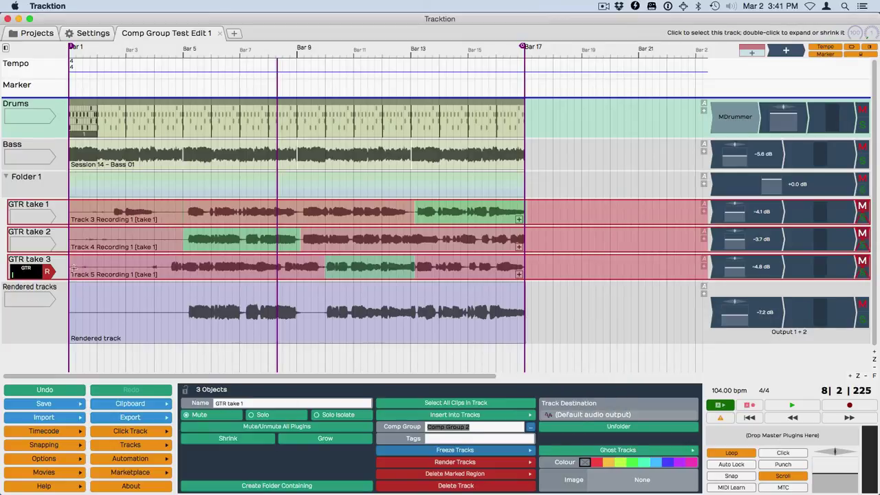
pyautogui.click(40, 216)
pyautogui.click(40, 216)
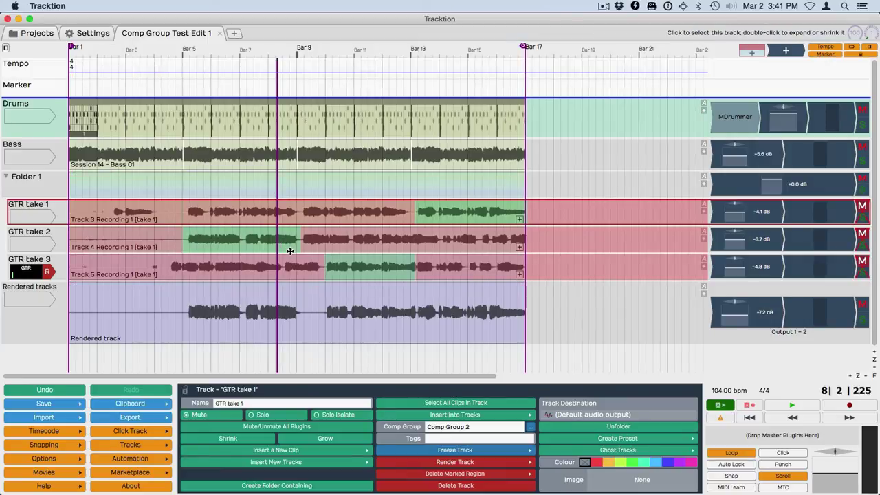
pyautogui.moveTo(297, 244); pyautogui.dragTo(335, 244)
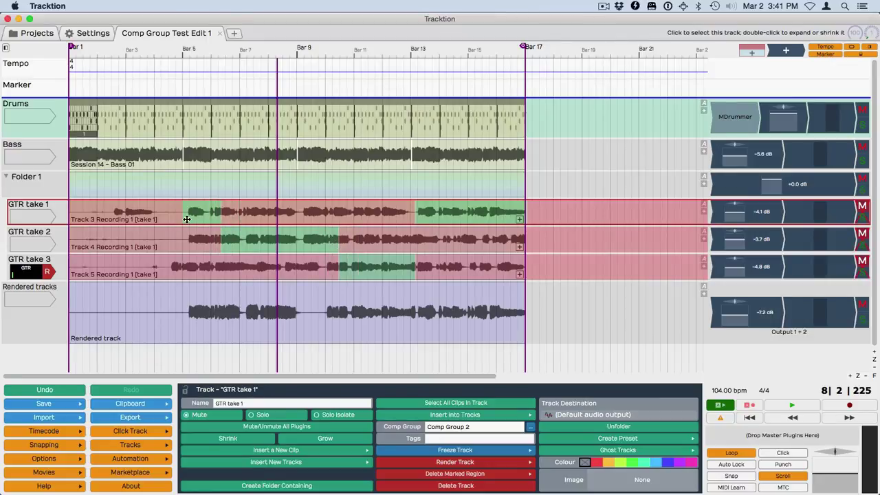
pyautogui.moveTo(186, 217)
pyautogui.mouseDown()
pyautogui.moveTo(121, 216)
pyautogui.moveTo(198, 215)
pyautogui.moveTo(183, 213)
pyautogui.mouseUp()
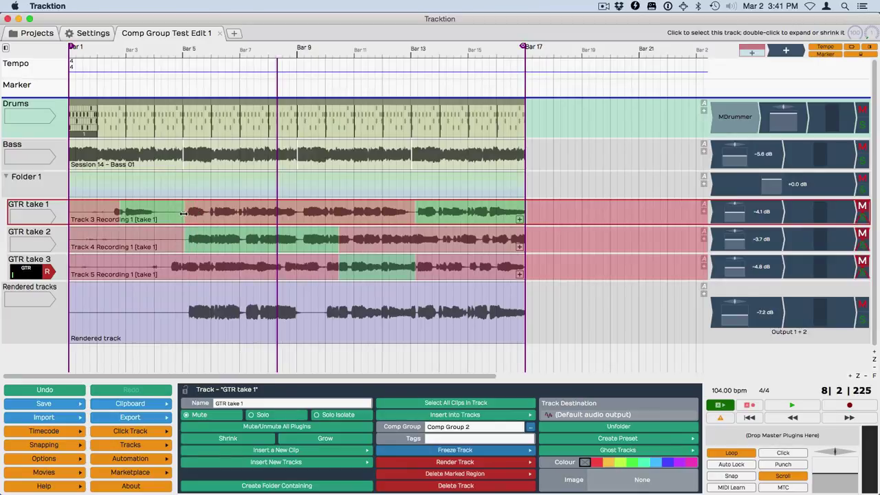
# Create a new empty Track 3 inside the folder from GTR take 1's context menu.
pyautogui.click(63, 185)
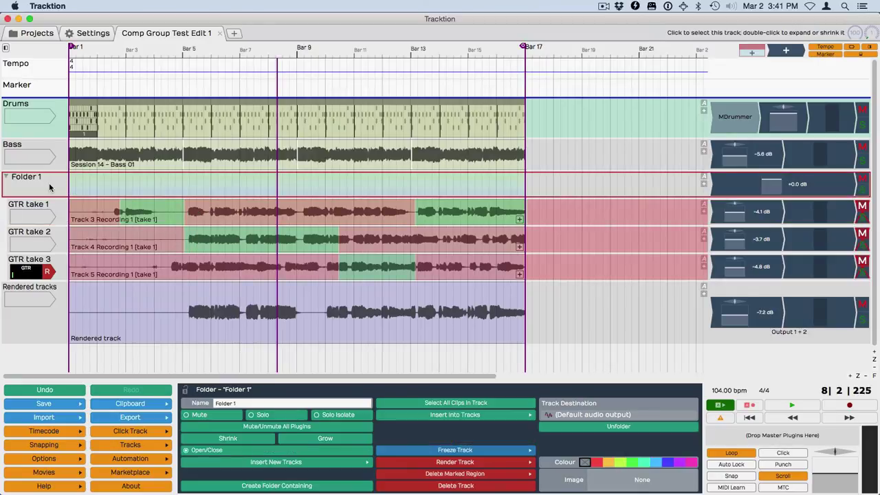
pyautogui.click(46, 201)
pyautogui.rightClick(45, 204)
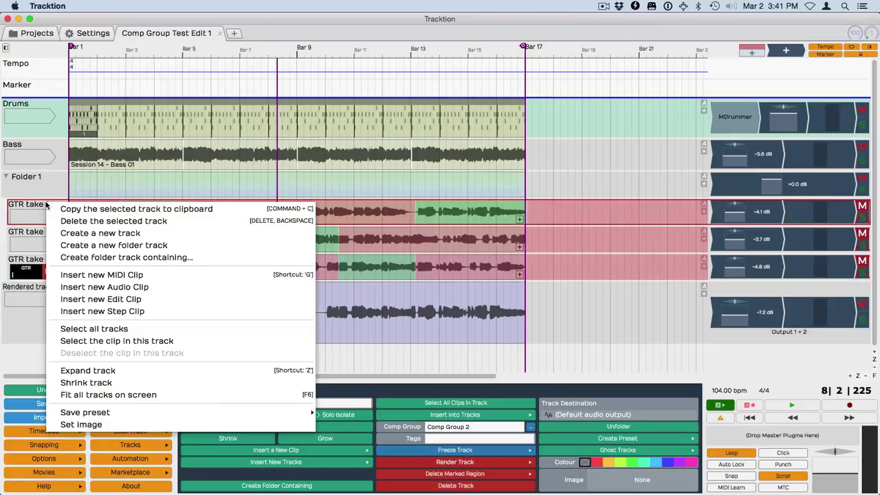
pyautogui.click(55, 233)
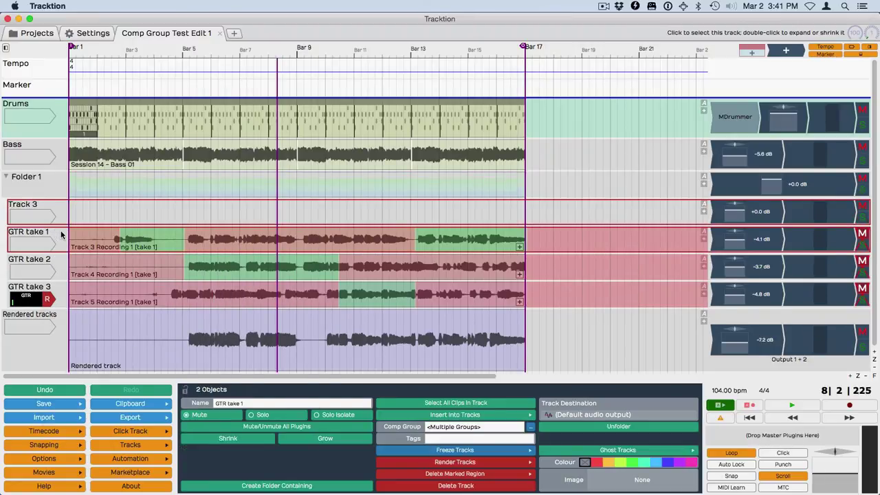
# Add Track 3 to Comp Group 2, comp it for bars 12–15, and start take 3 earlier.
pyautogui.click(57, 219)
pyautogui.click(529, 427)
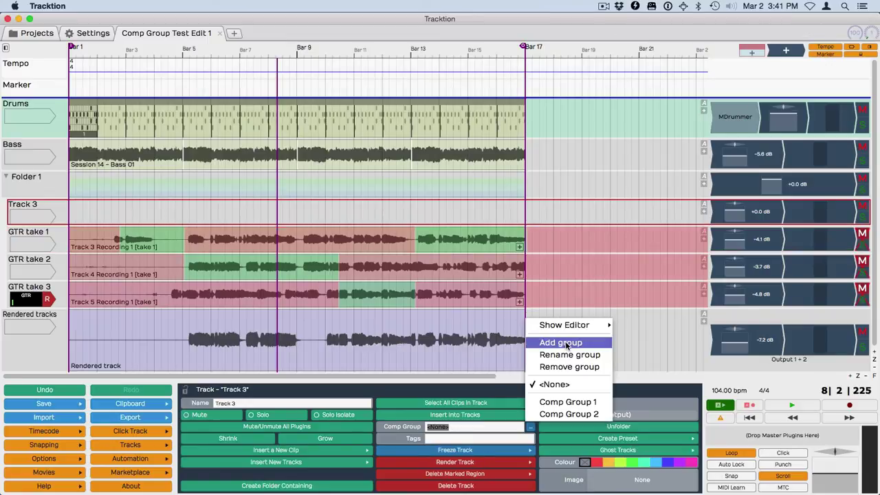
pyautogui.click(577, 414)
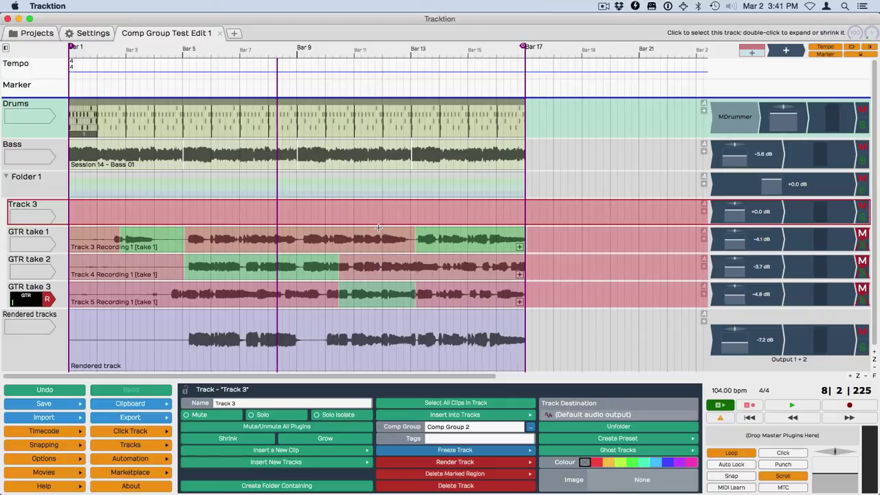
pyautogui.moveTo(375, 213); pyautogui.dragTo(467, 223)
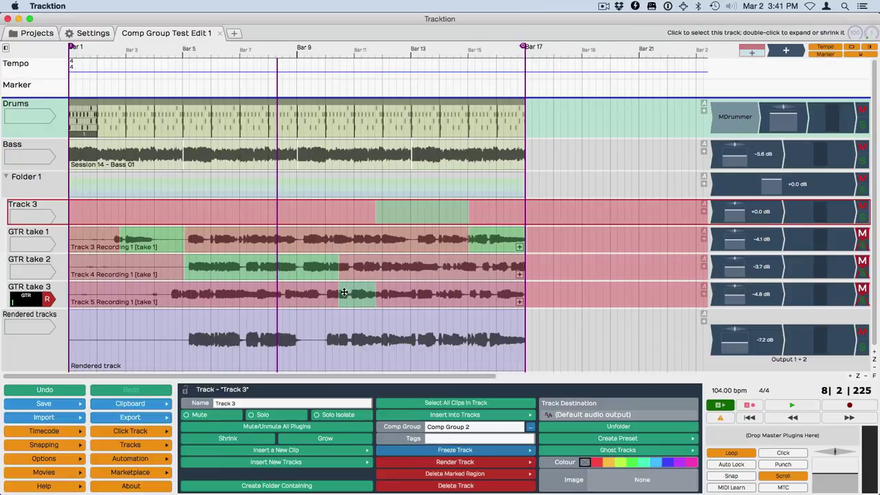
pyautogui.moveTo(336, 271); pyautogui.dragTo(321, 272)
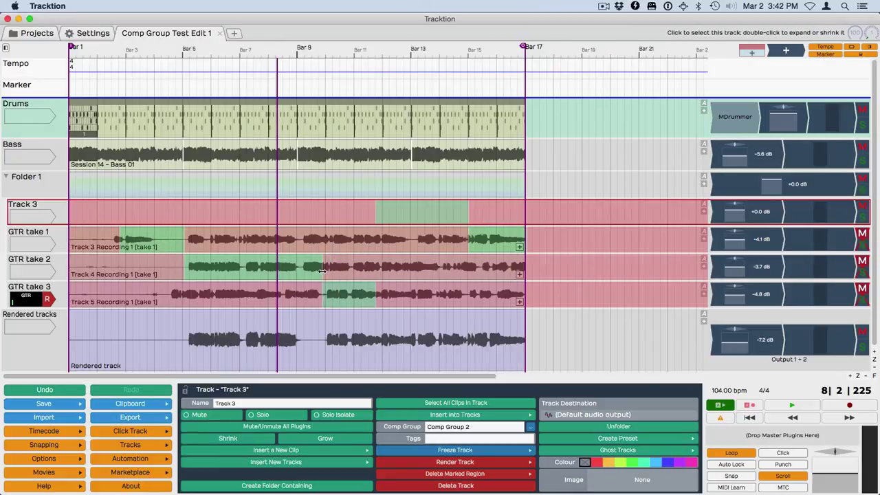